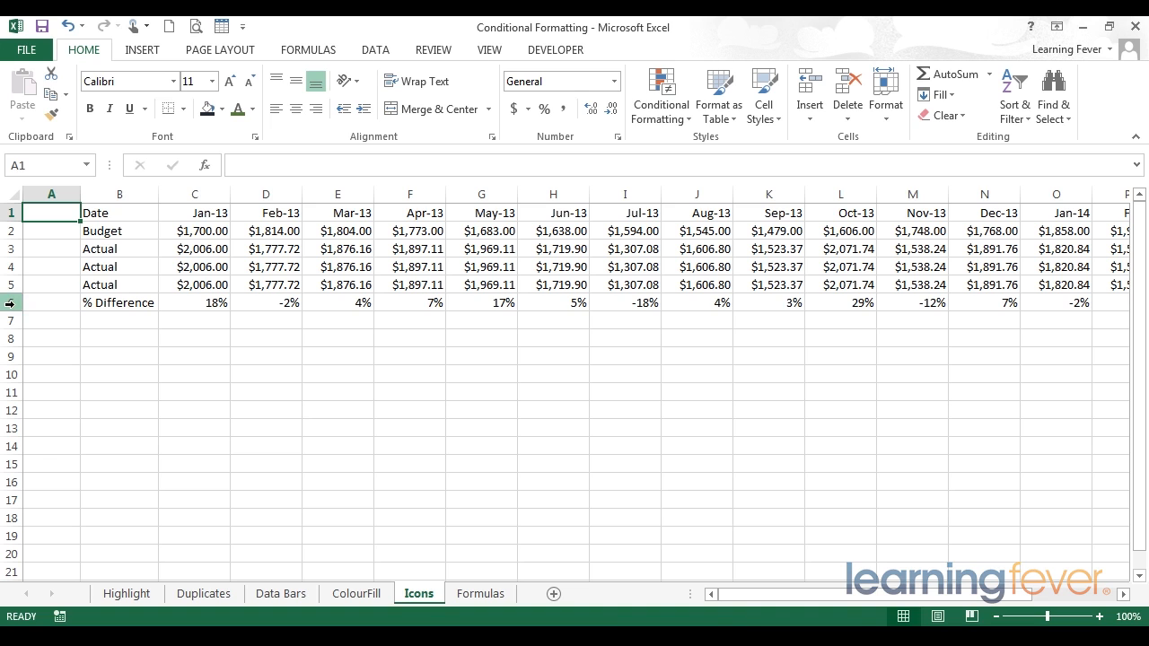
Examine the Budget, Actual and % Difference rows of the Icons sheet
left_click(10, 304)
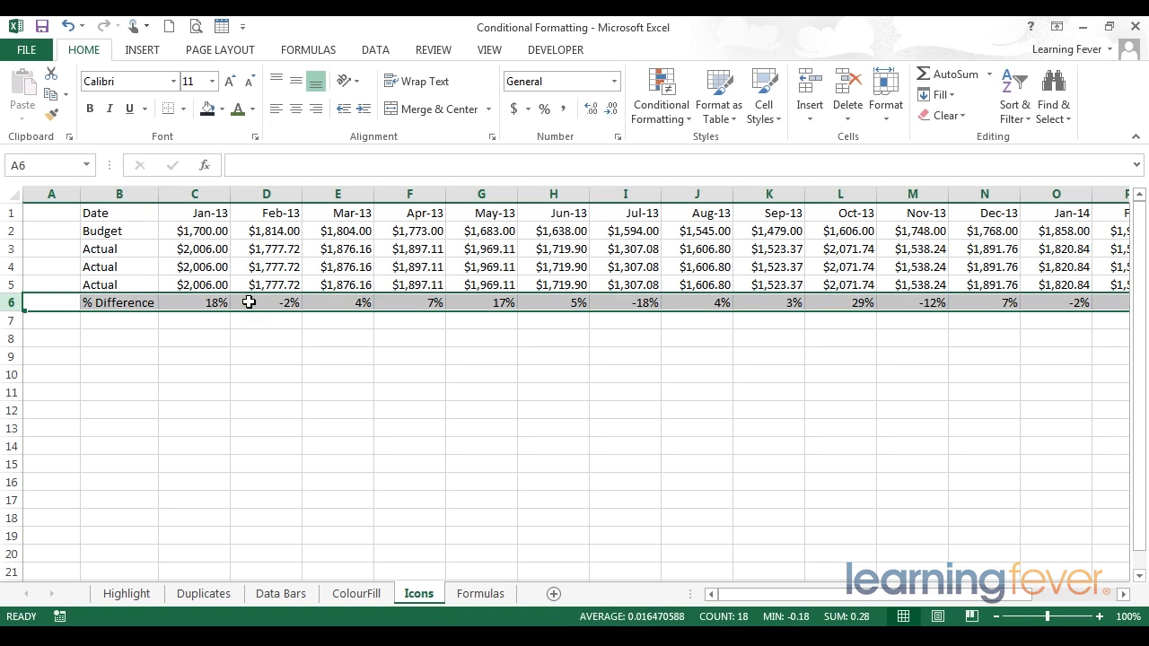
left_click(8, 230)
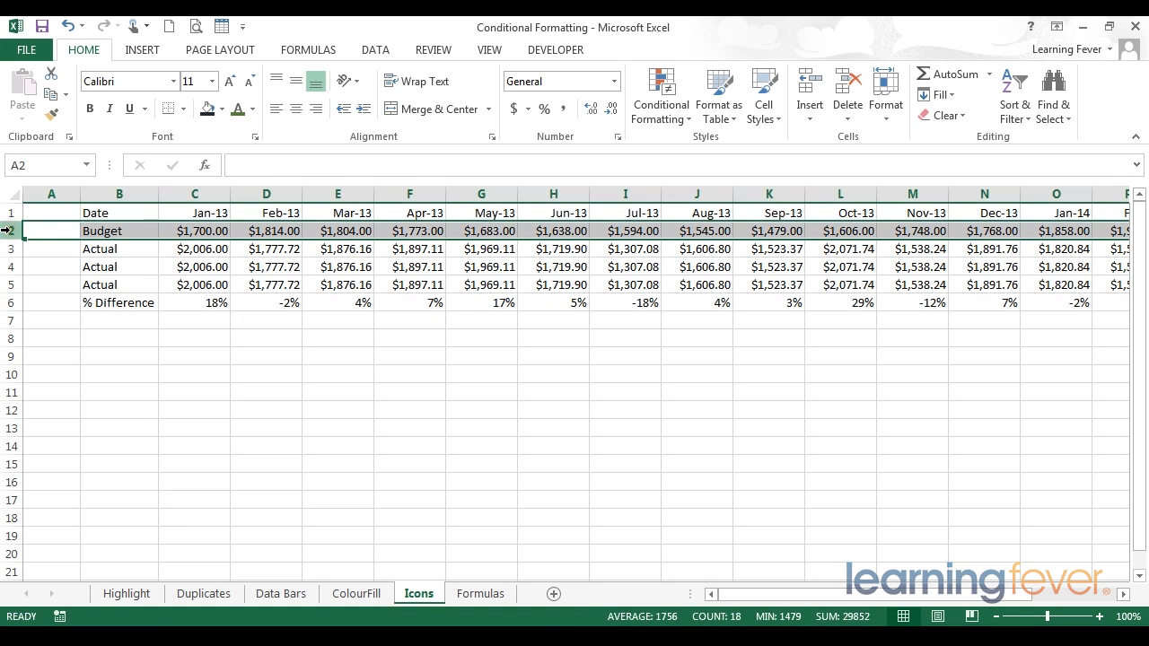
left_click(9, 248)
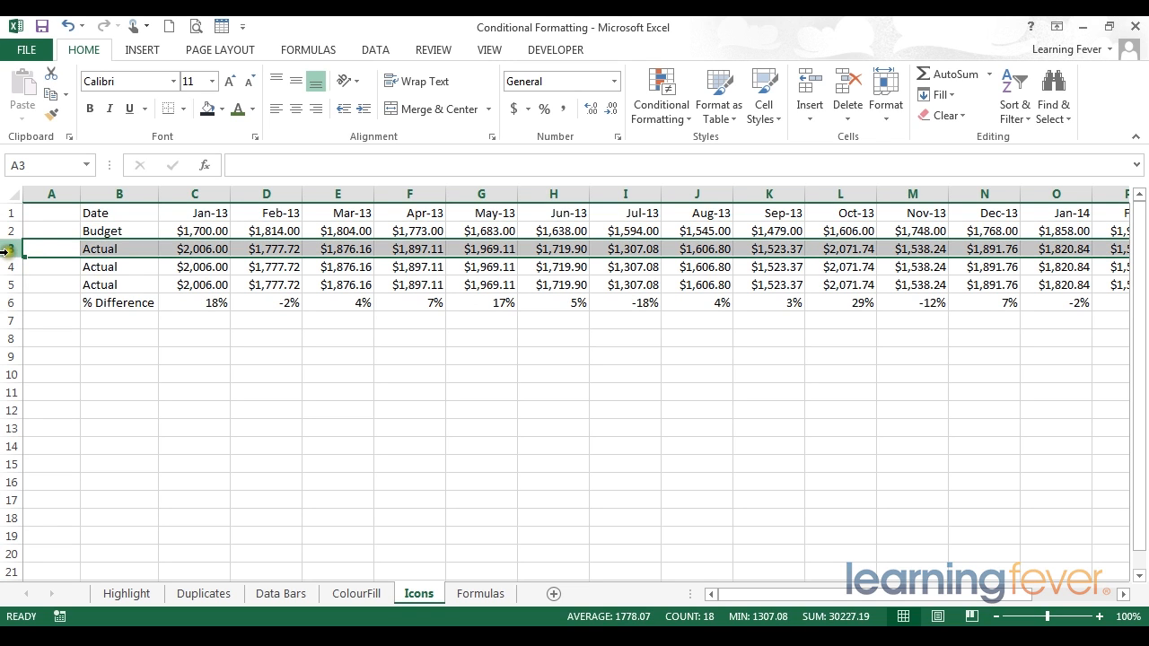
left_click(8, 267)
left_click(8, 284)
left_click(6, 302)
left_click_drag(8, 249, 11, 298)
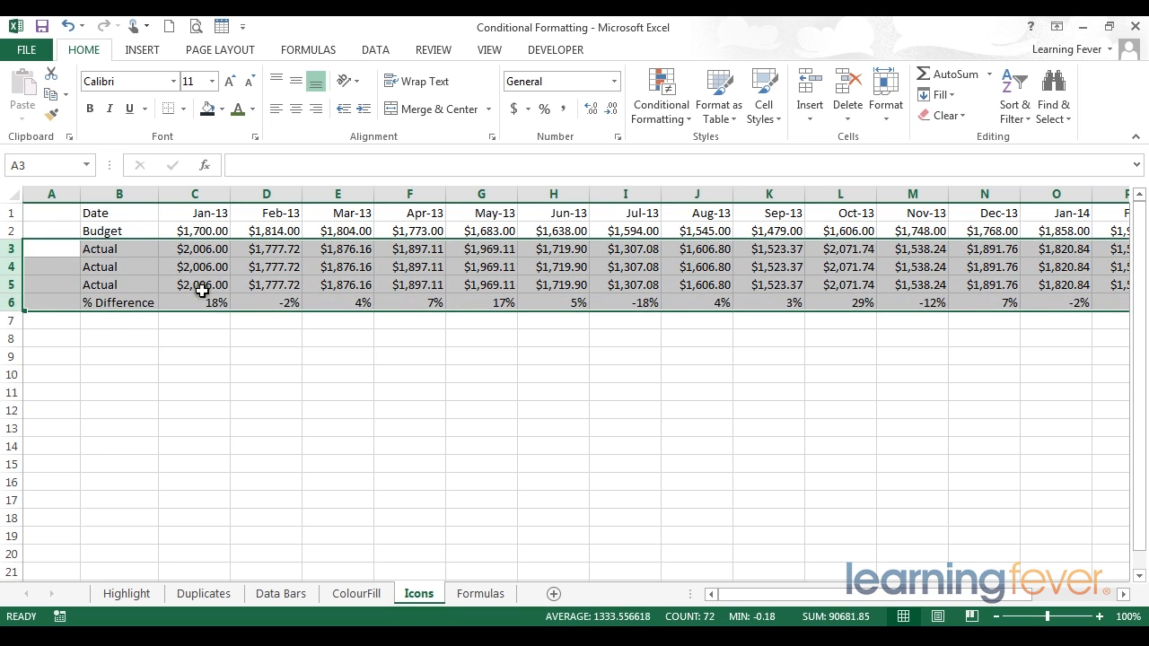
Apply the 3 Traffic Lights (Rimmed) icon set to the first Actual row, C3:S3
left_click(206, 251)
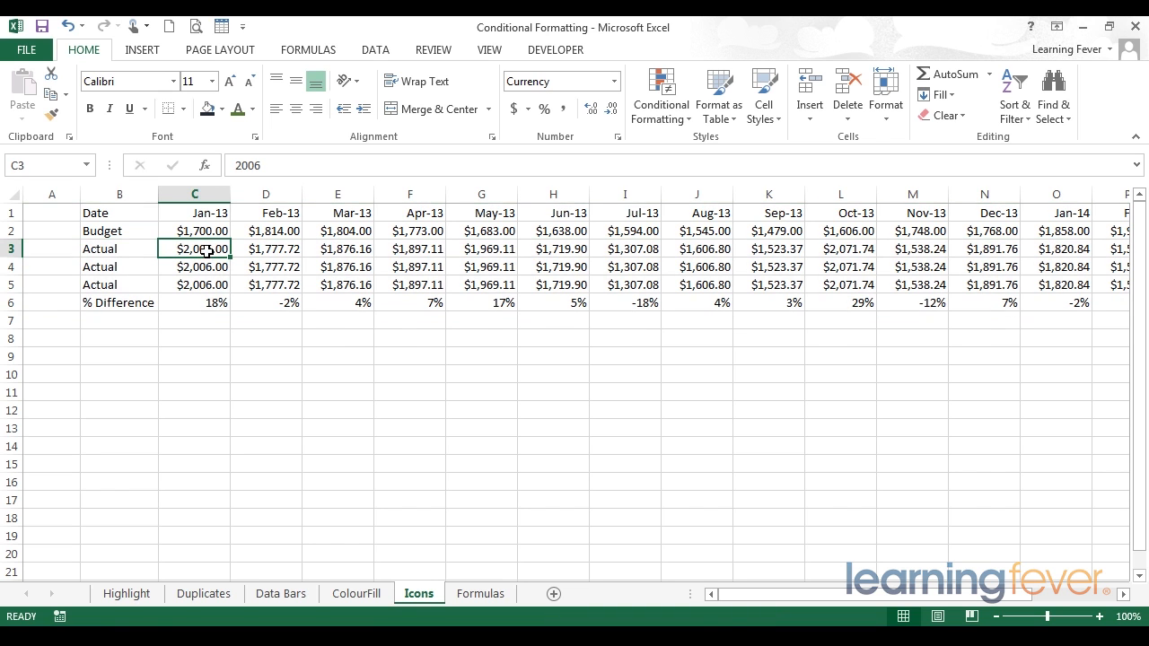
key("ctrl+shift+Right")
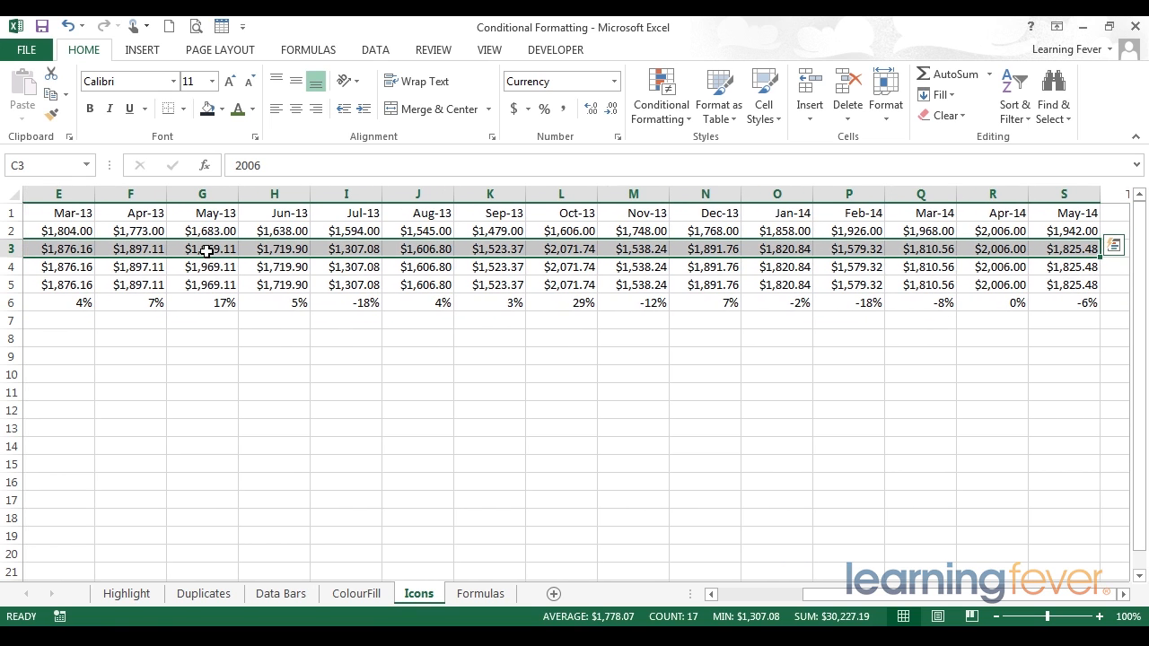
left_click(658, 100)
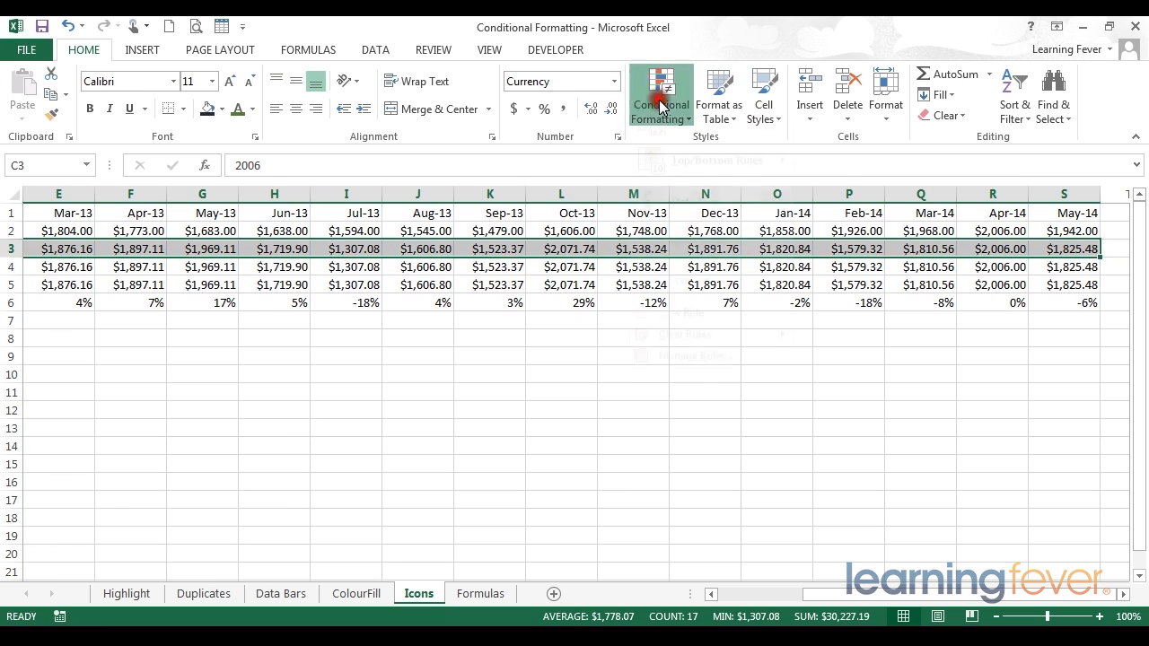
mouse_move(675, 309)
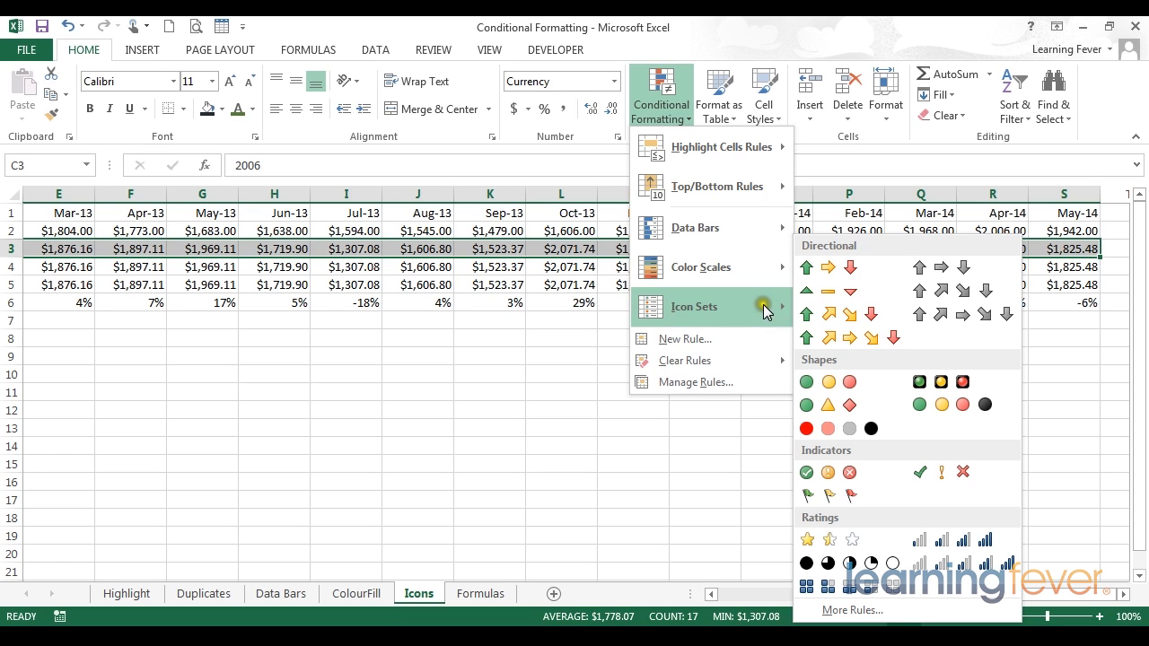
left_click(936, 382)
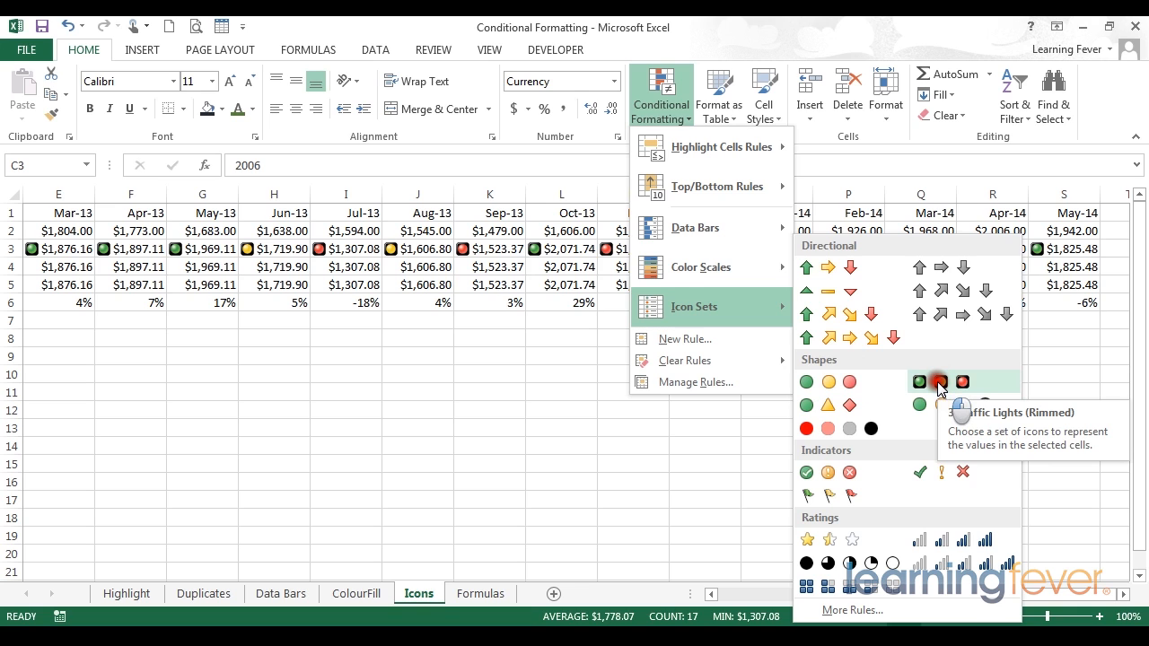
left_click(938, 388)
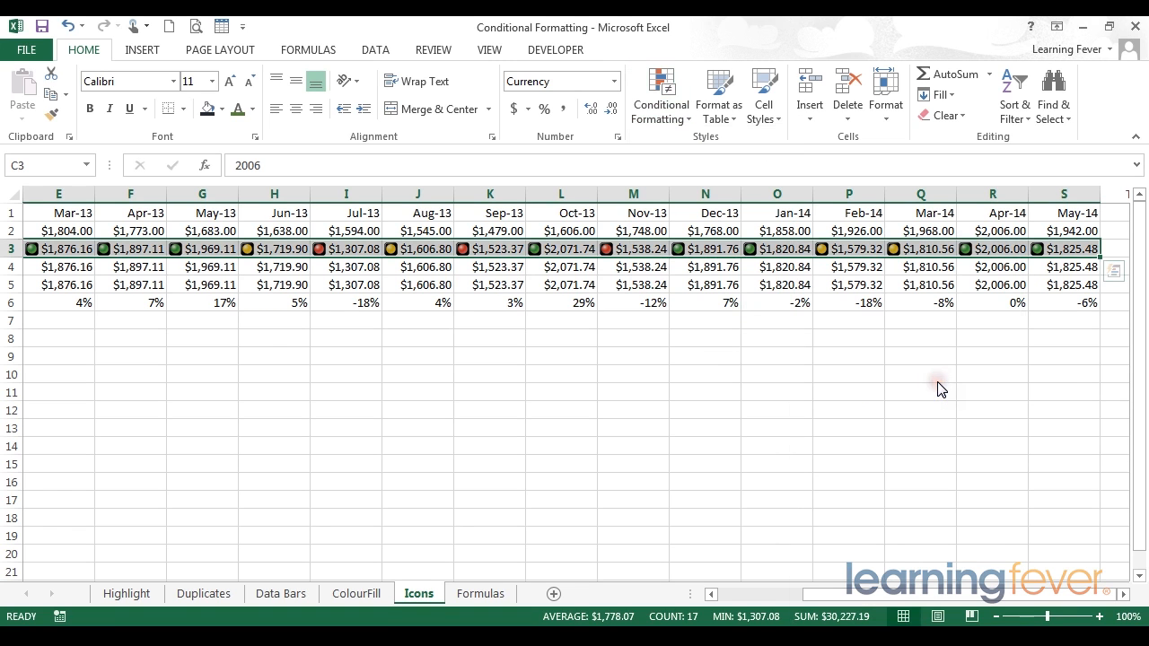
Inspect the traffic light icons on individual months in the first Actual row
left_click(670, 394)
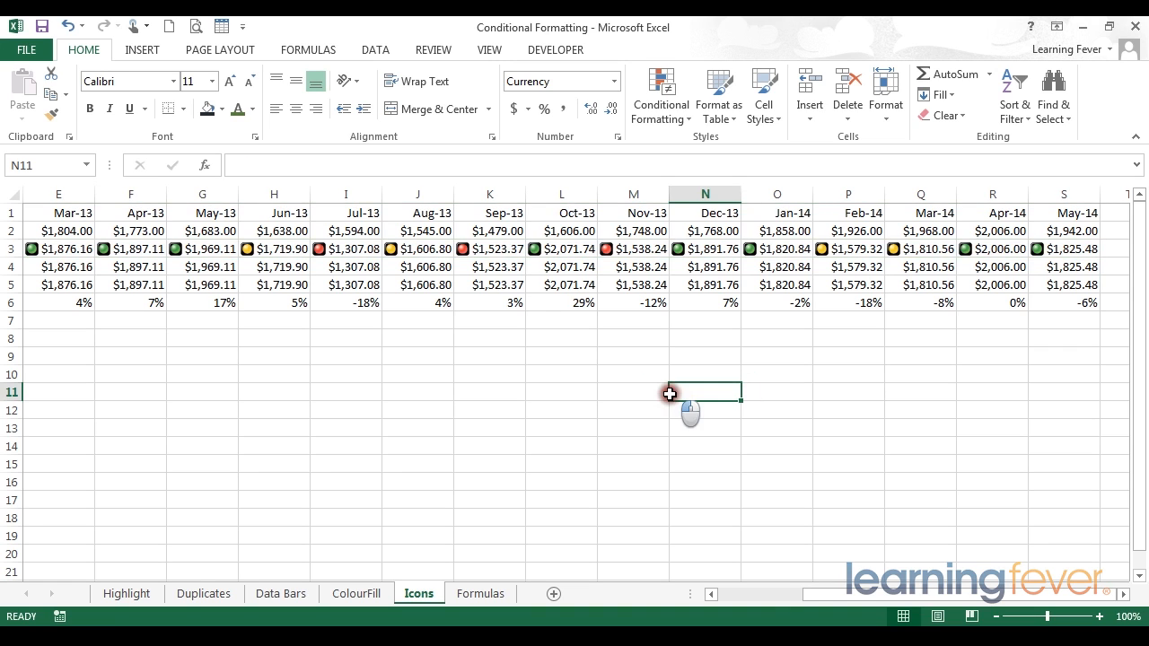
left_click(696, 251)
left_click(654, 248)
left_click_drag(818, 249, 897, 254)
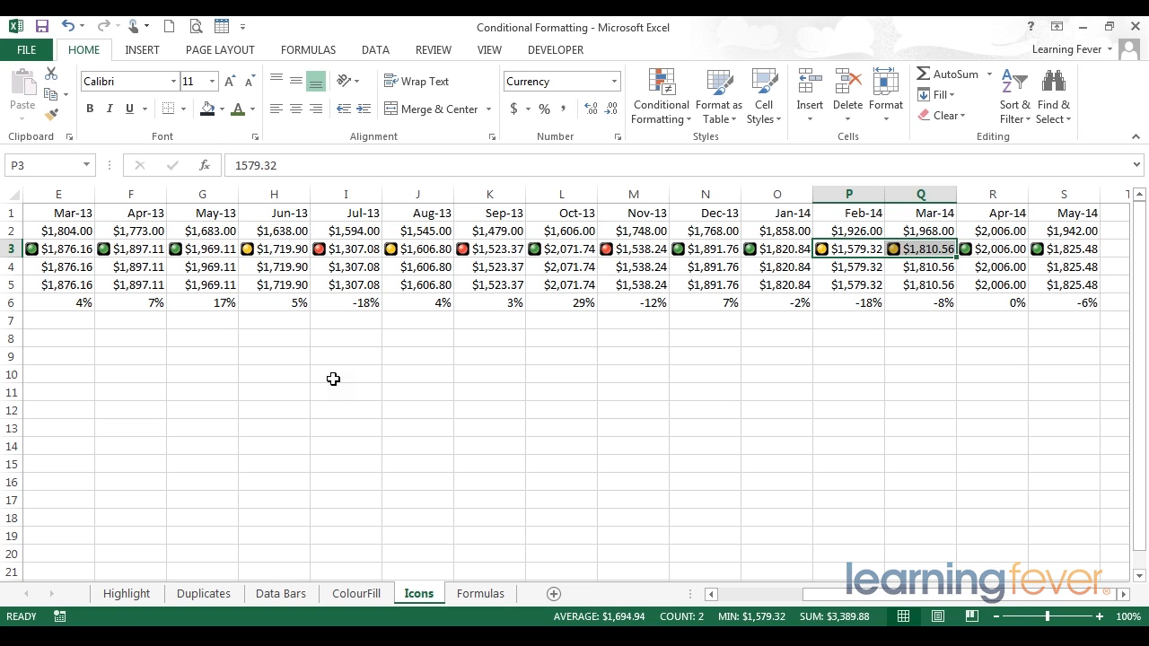
Open the traffic light icon set rule for the first Actual row for editing
left_click(516, 251)
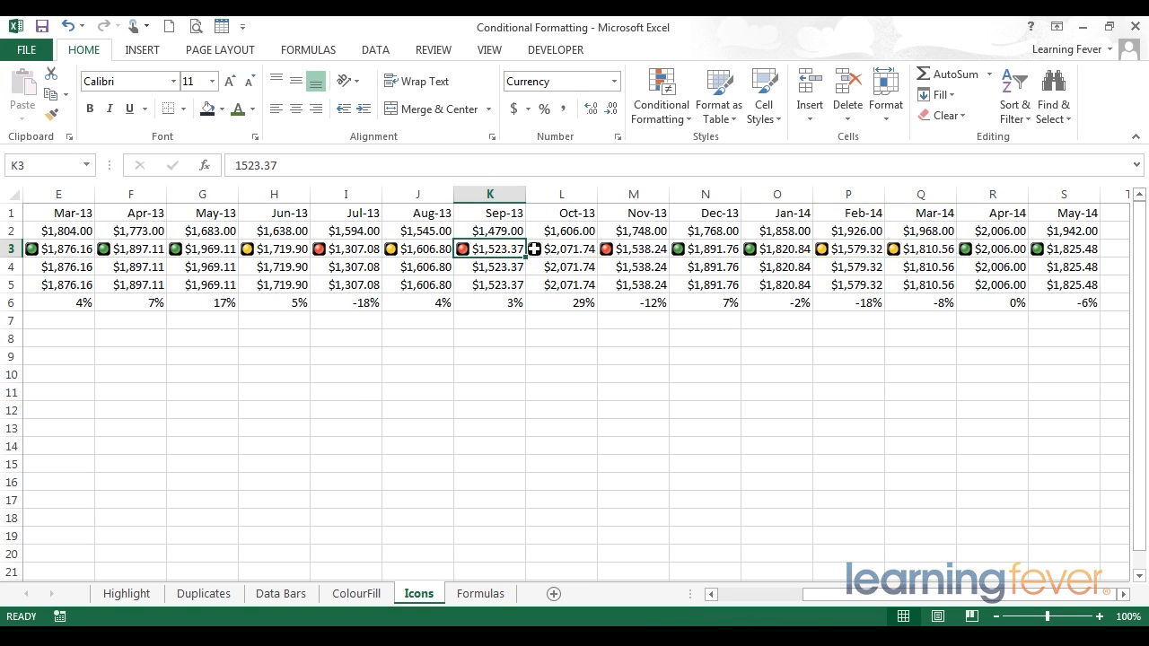
left_click(675, 117)
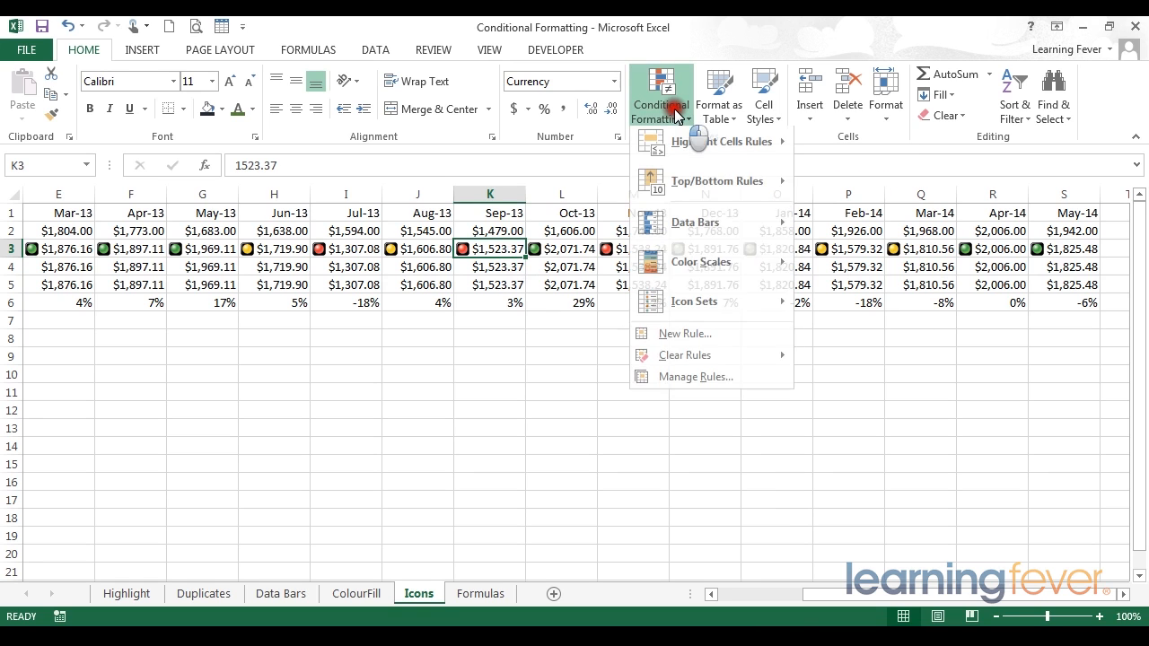
left_click(684, 384)
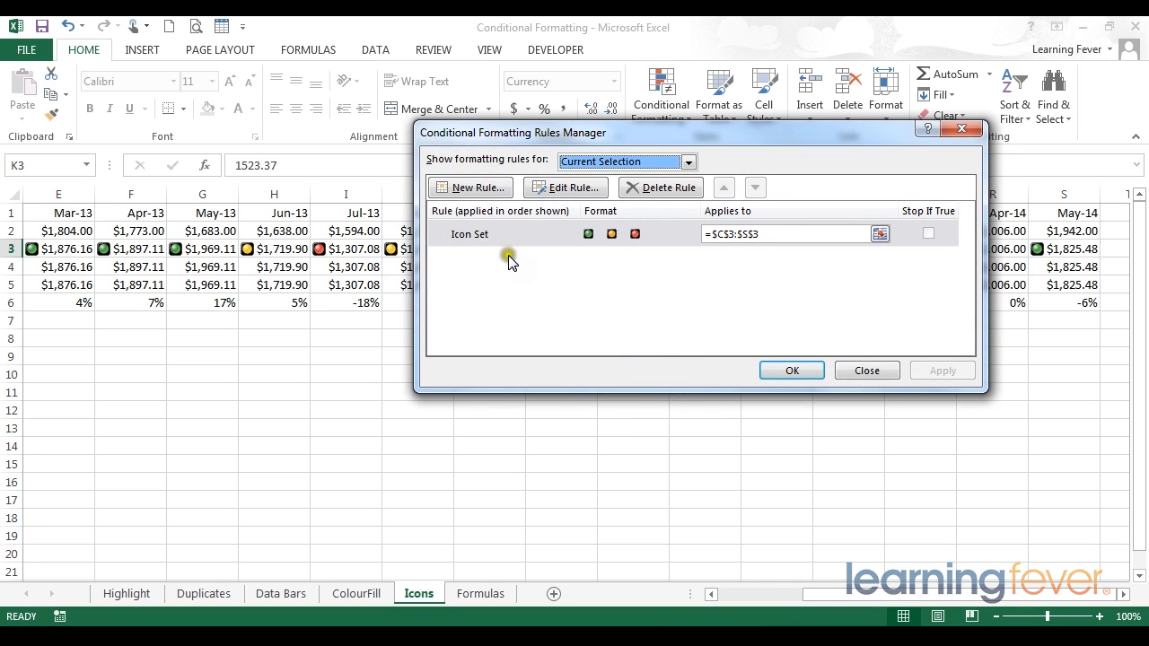
left_click(481, 234)
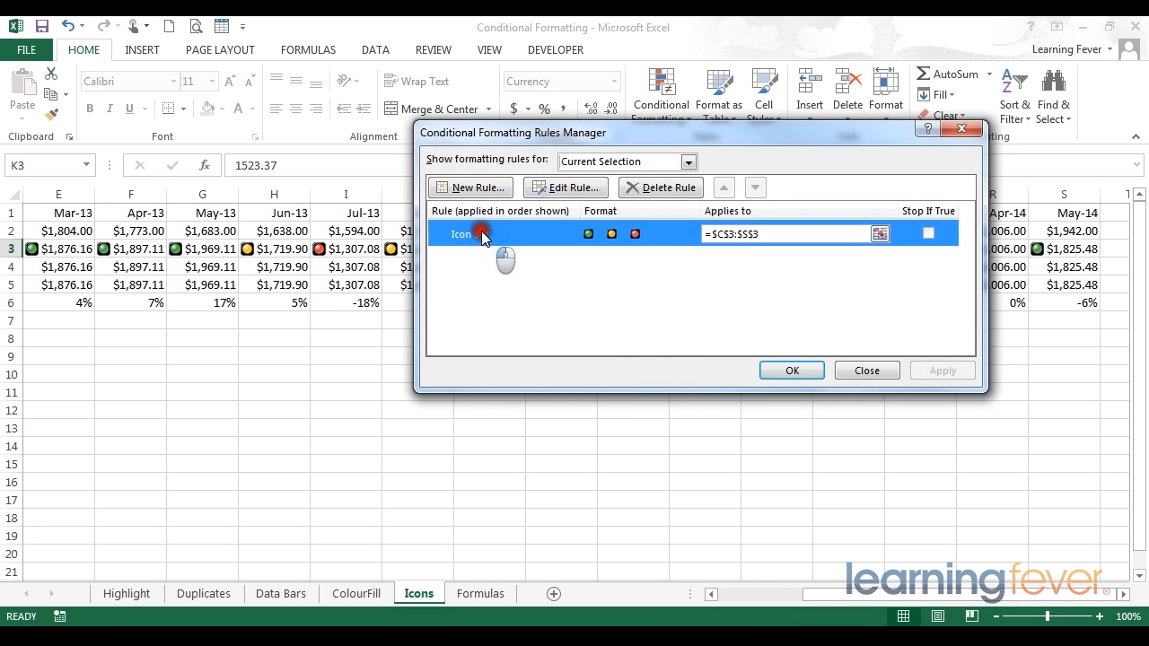
left_click(561, 188)
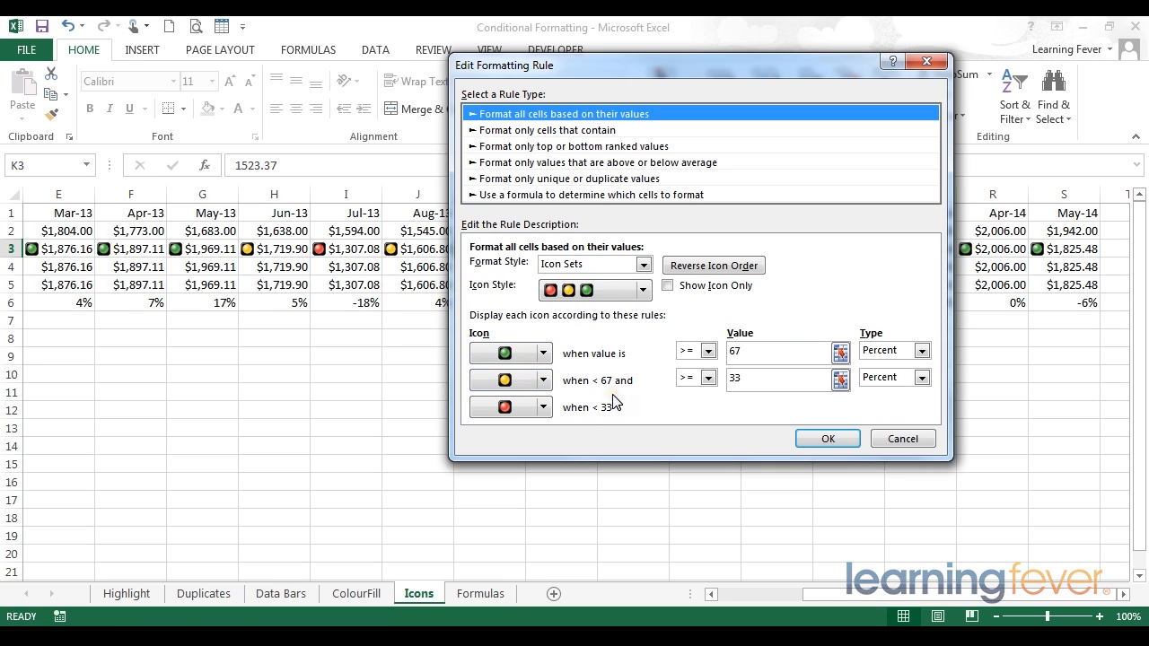
Set the green light threshold to 90 percent and the yellow one to 10 percent, and apply the edited rule
left_click(756, 353)
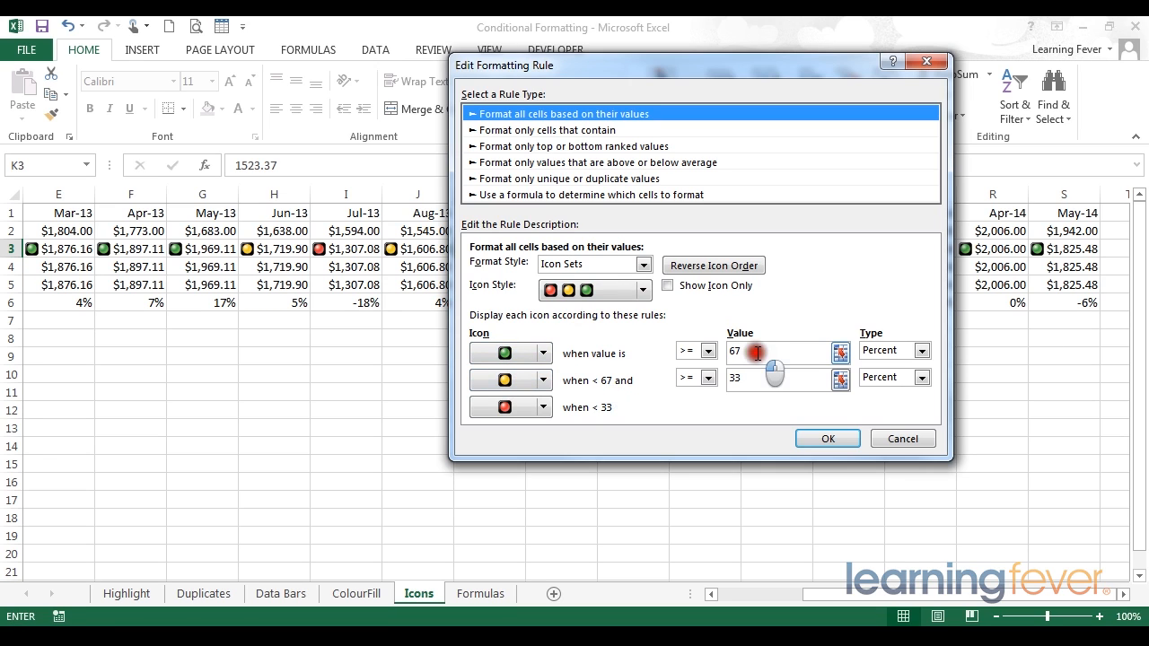
left_click_drag(756, 353, 668, 352)
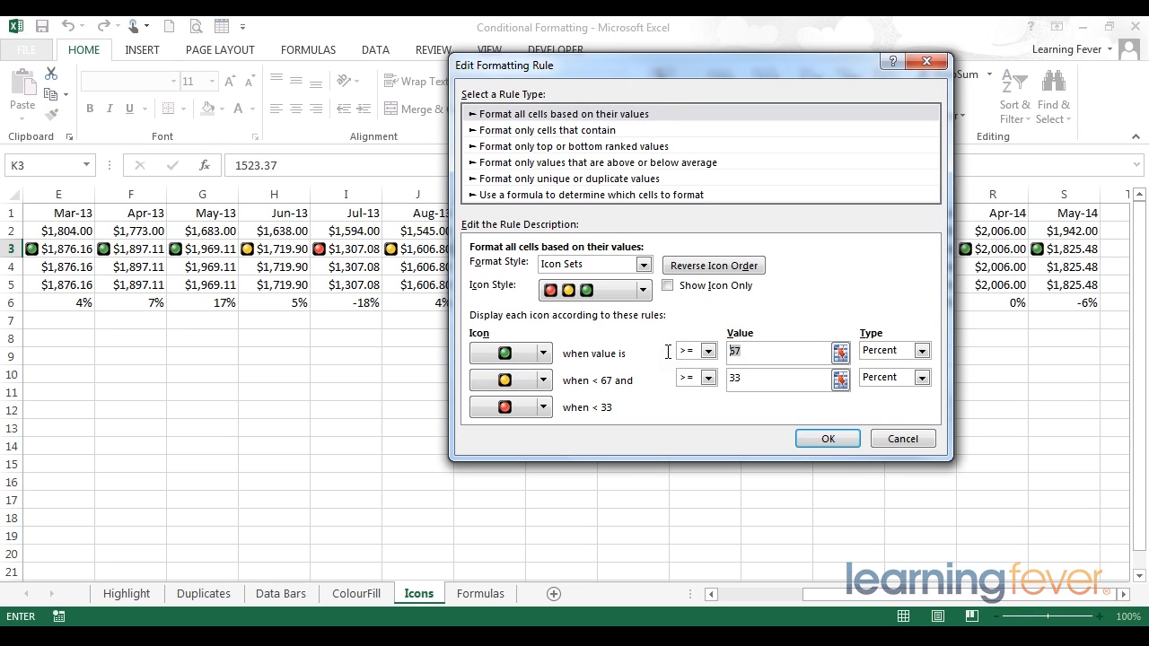
type("90")
left_click_drag(762, 382, 687, 384)
type("10")
left_click(850, 439)
left_click(944, 371)
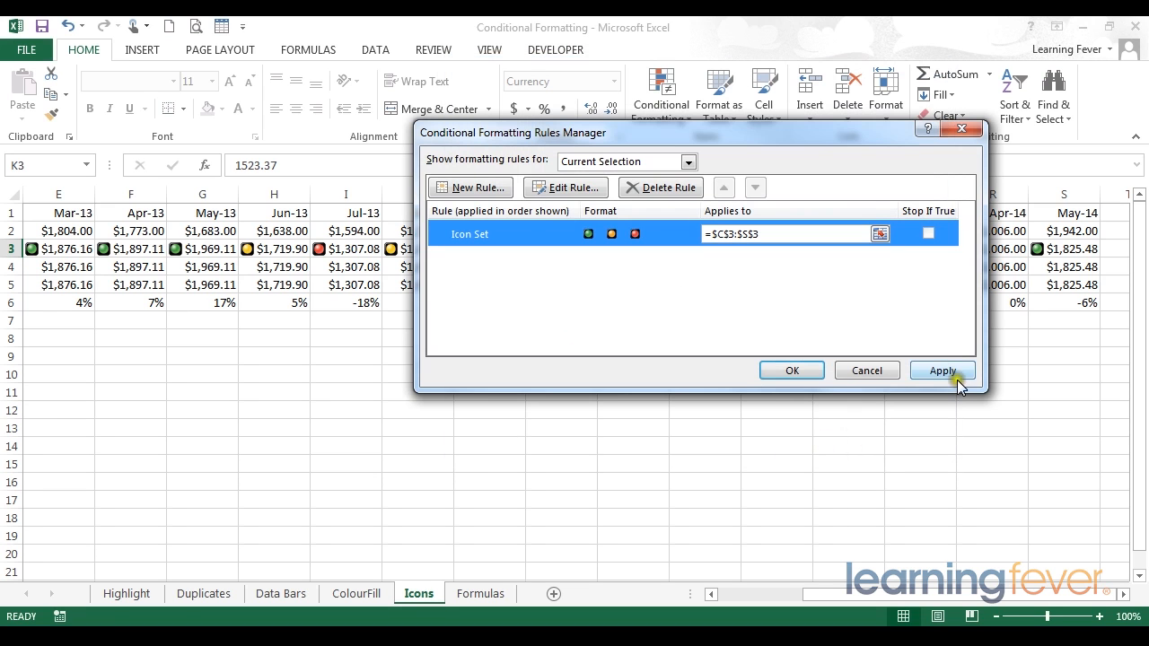
left_click(812, 373)
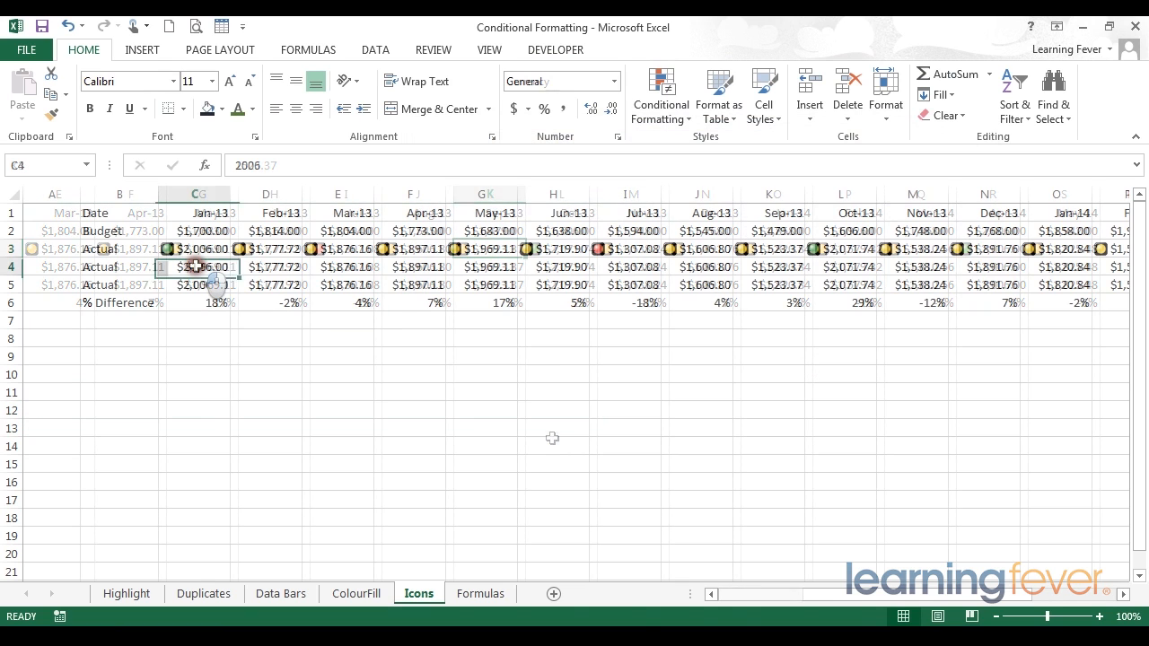
Apply the three coloured arrows icon set to the second Actual row, C4:S4
left_click_drag(195, 267, 936, 272)
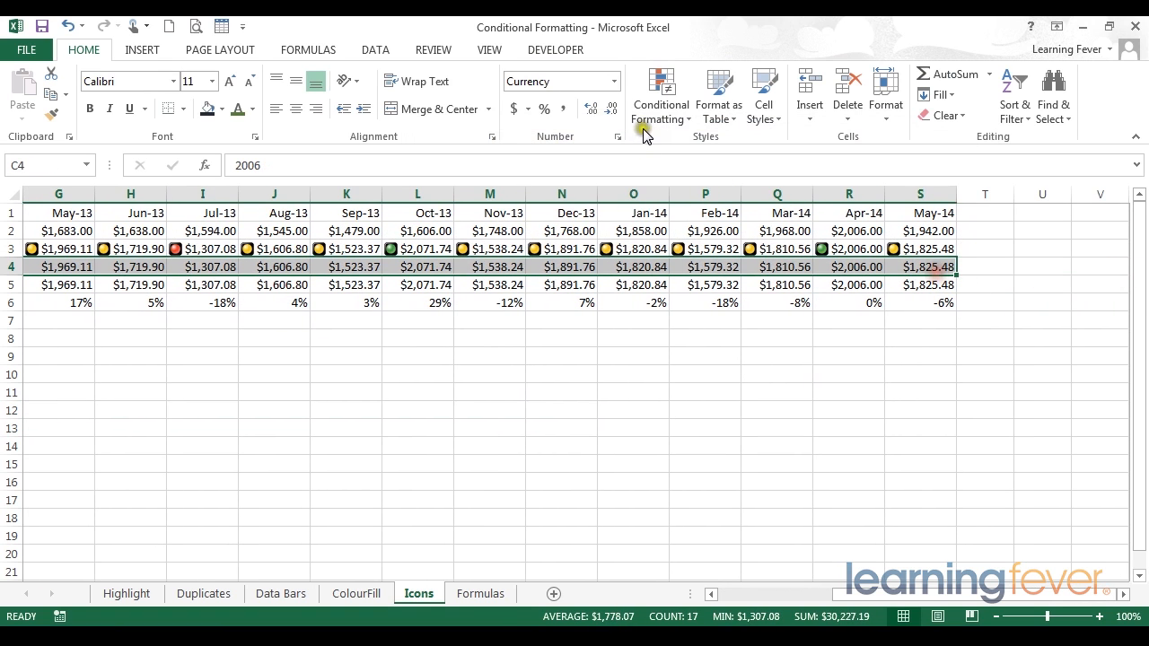
left_click(664, 107)
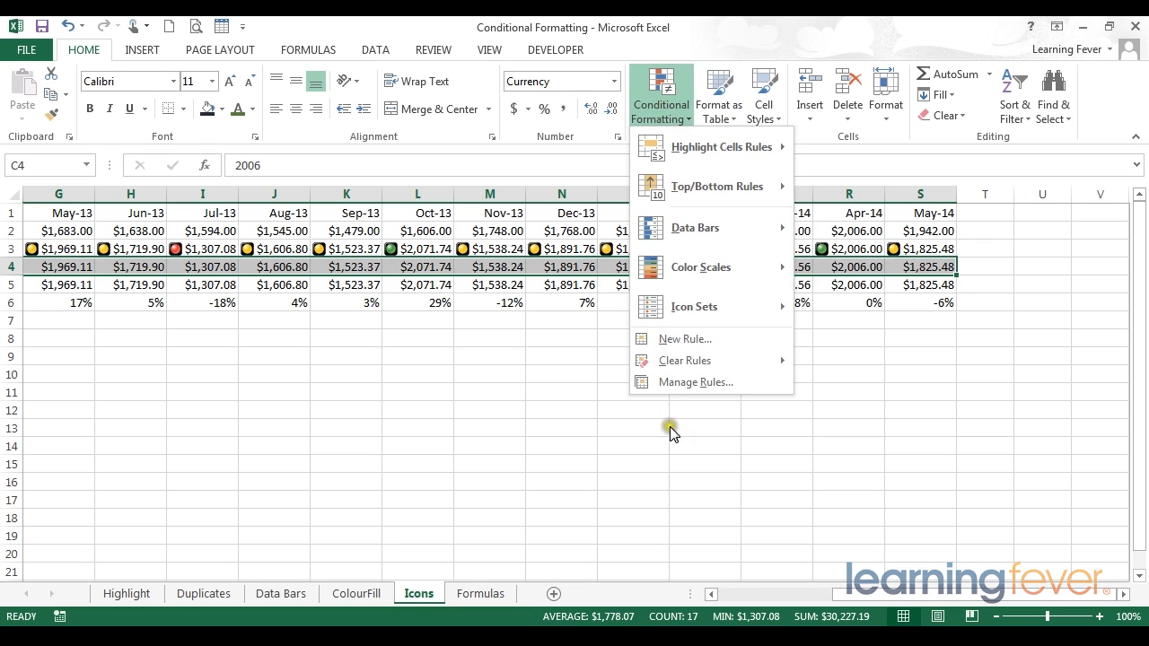
mouse_move(679, 317)
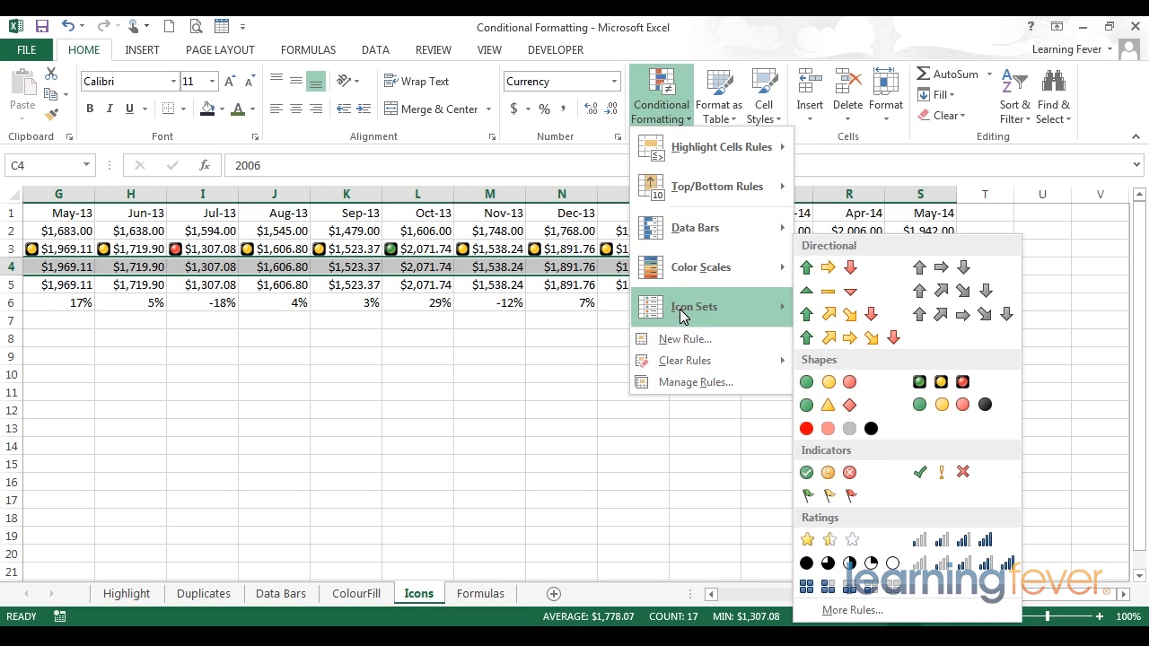
left_click(843, 272)
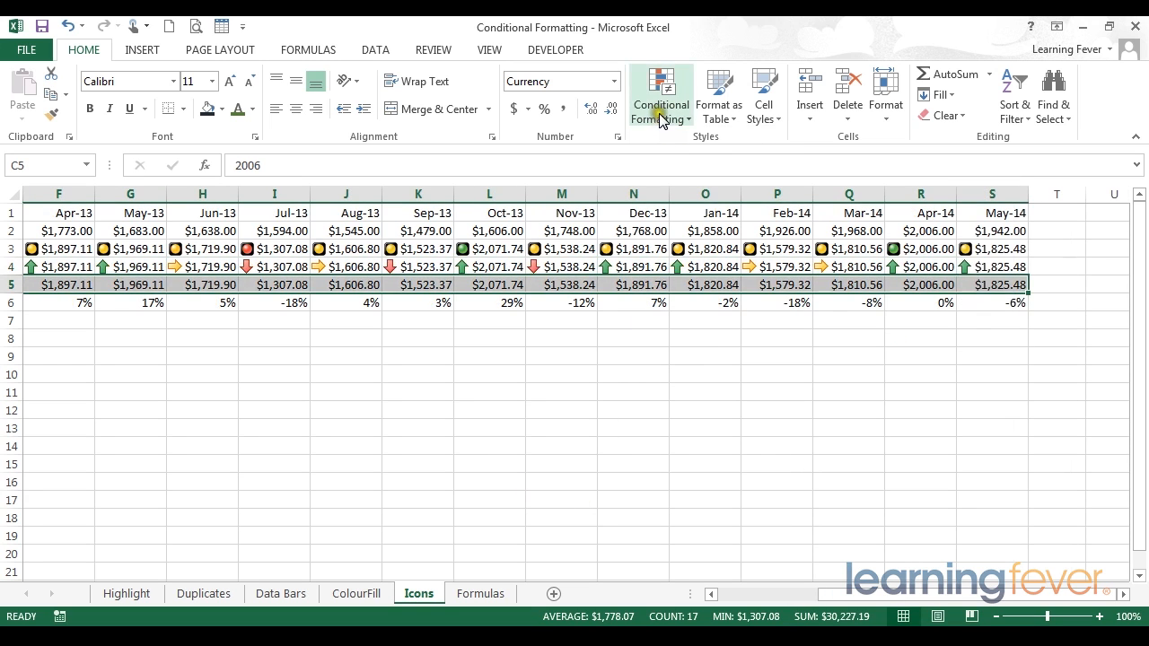
Apply the five gray arrows icon set to the third Actual row, C5:S5
left_click(659, 114)
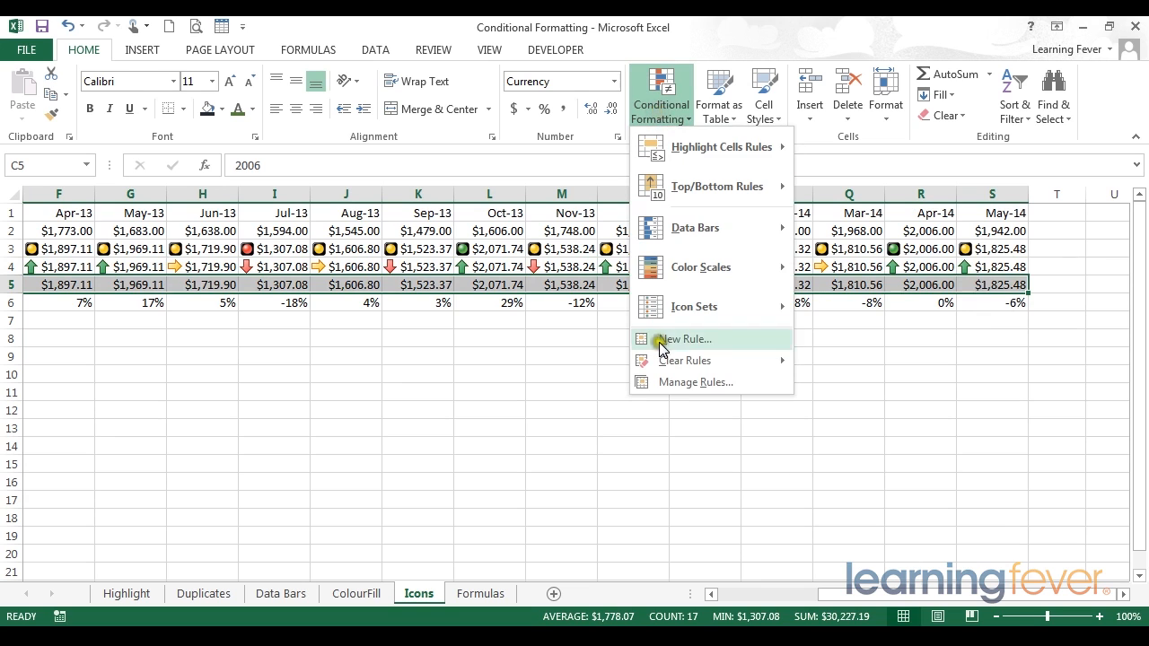
mouse_move(662, 308)
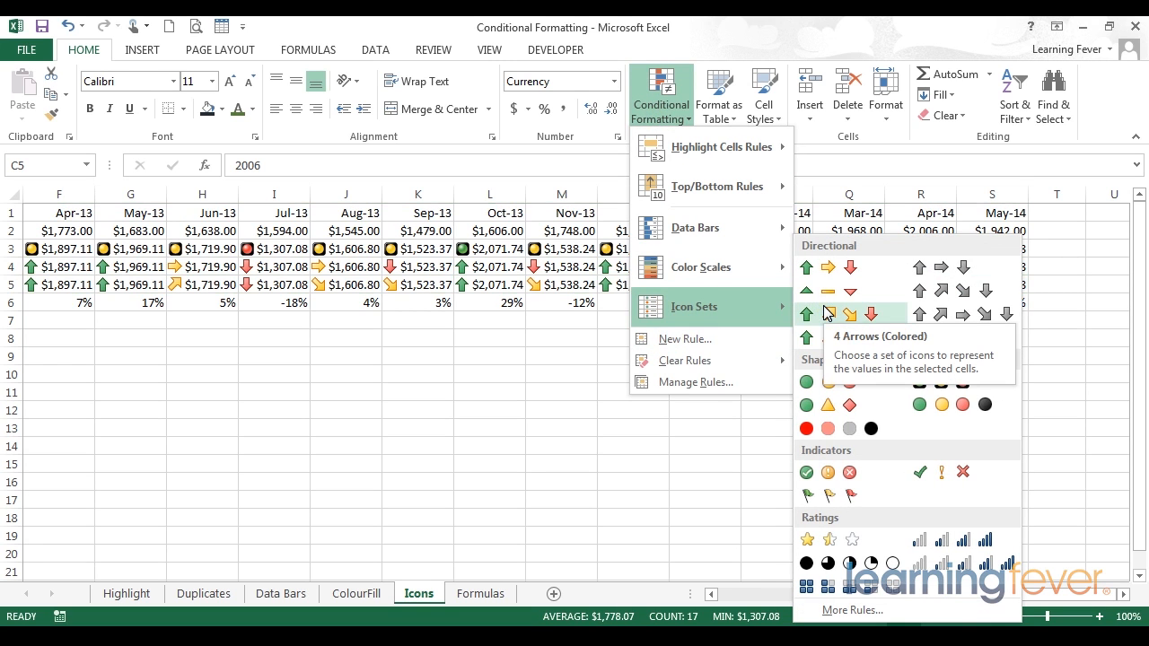
left_click(942, 316)
left_click(847, 376)
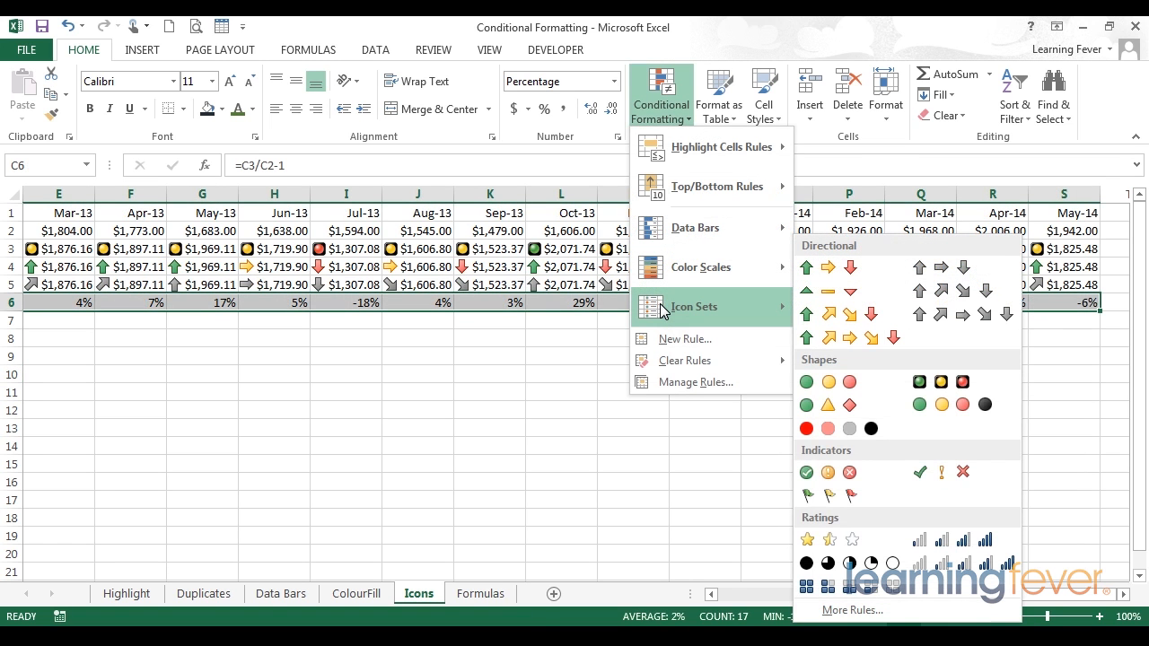
Apply the three flags icon set to the % Difference values in C6:S6 and deselect the row
left_click(843, 499)
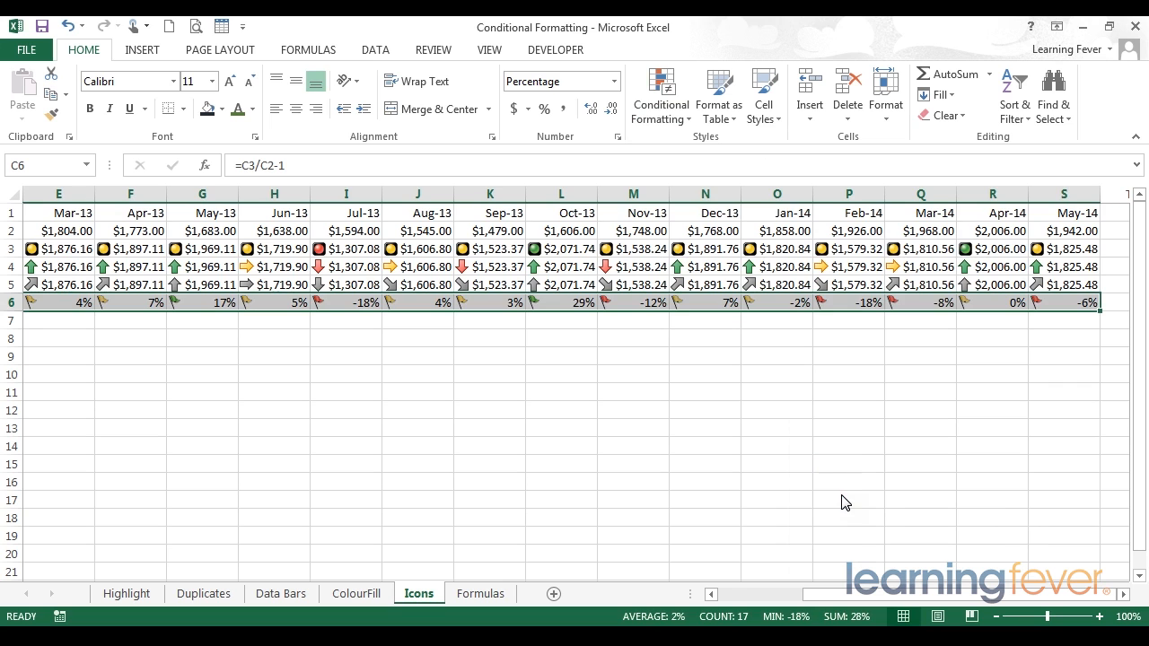
left_click(845, 502)
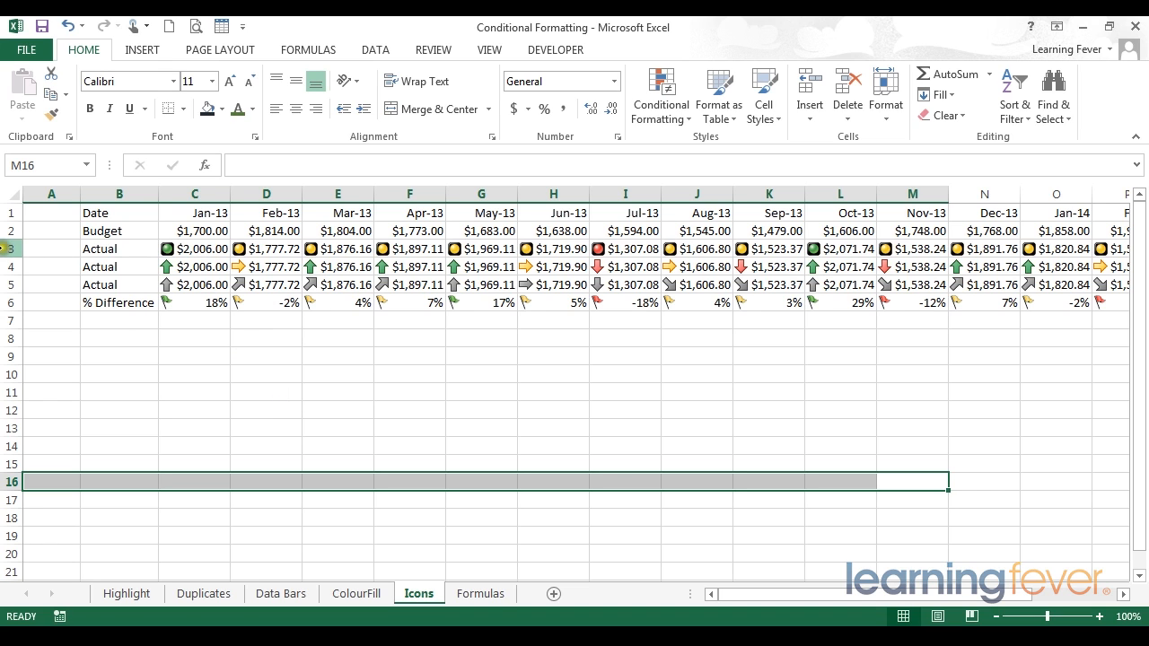
left_click(337, 338)
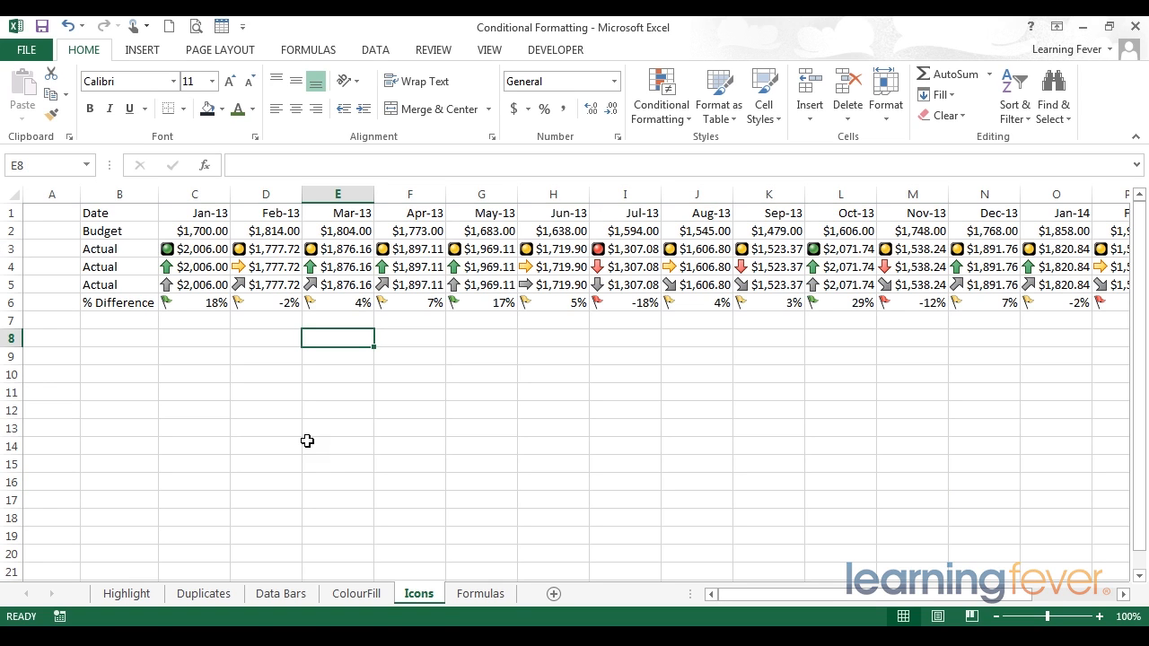